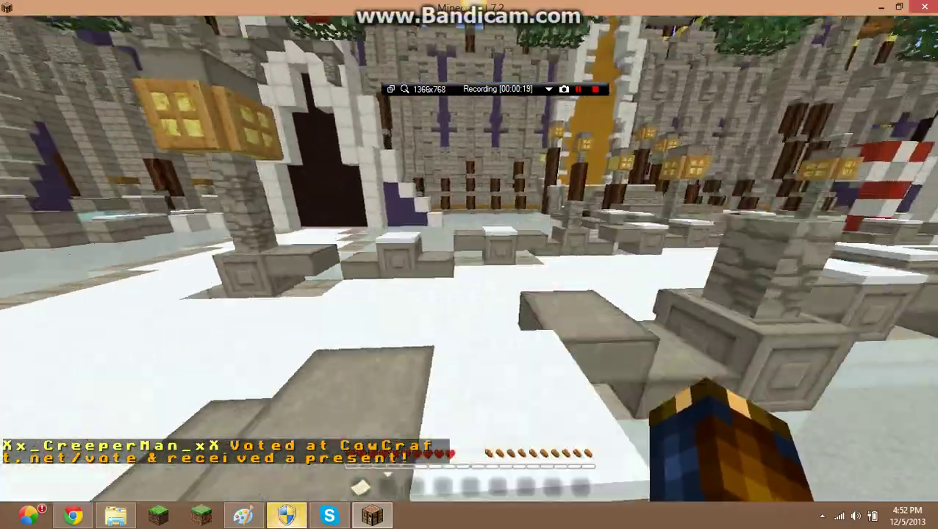
# - Open the resource packs folder from the in-game resource pack options
pyautogui.press('Escape')
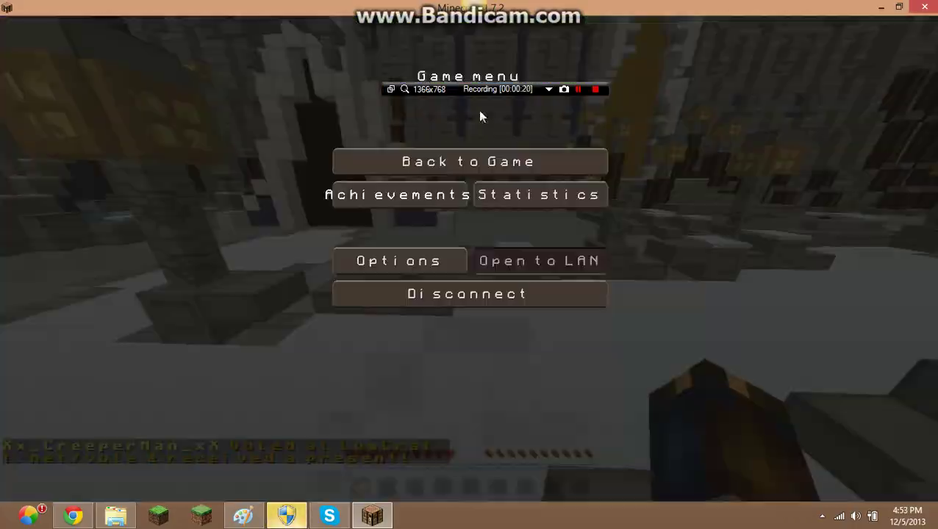
pyautogui.click(364, 260)
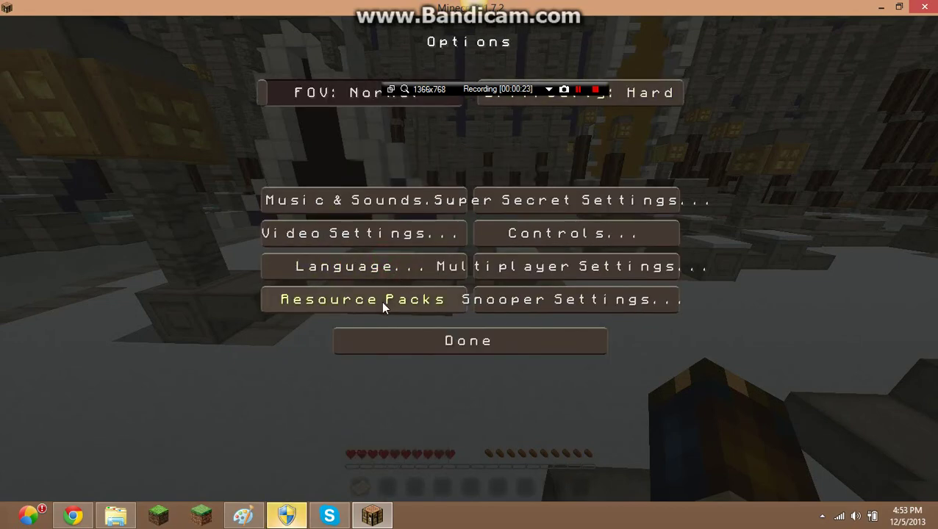
pyautogui.click(383, 300)
pyautogui.click(323, 454)
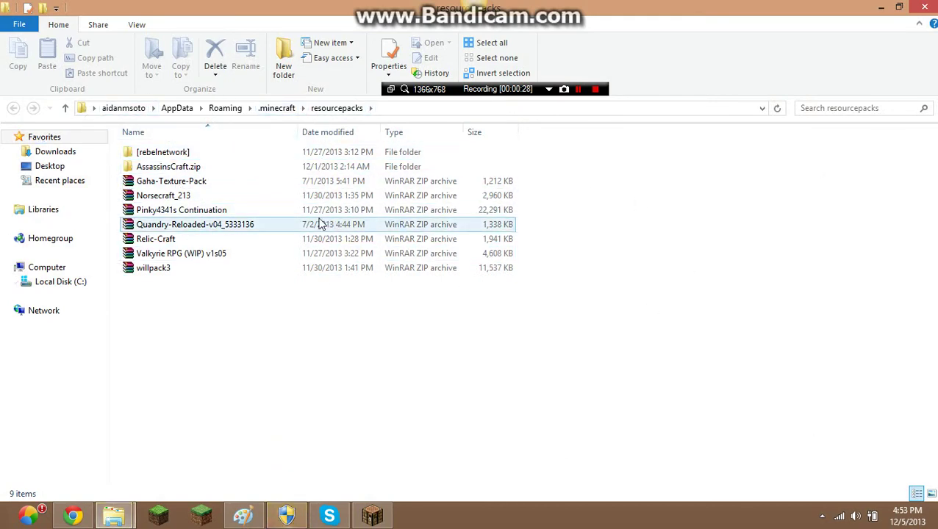
# - Look through the .minecraft and resources folders, return to resourcepacks and minimize the folder window
pyautogui.click(279, 110)
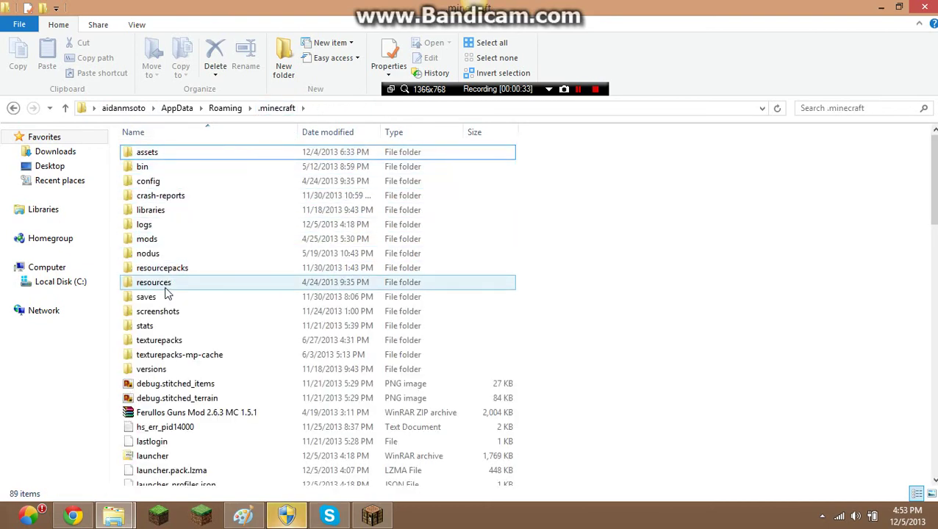
pyautogui.doubleClick(163, 285)
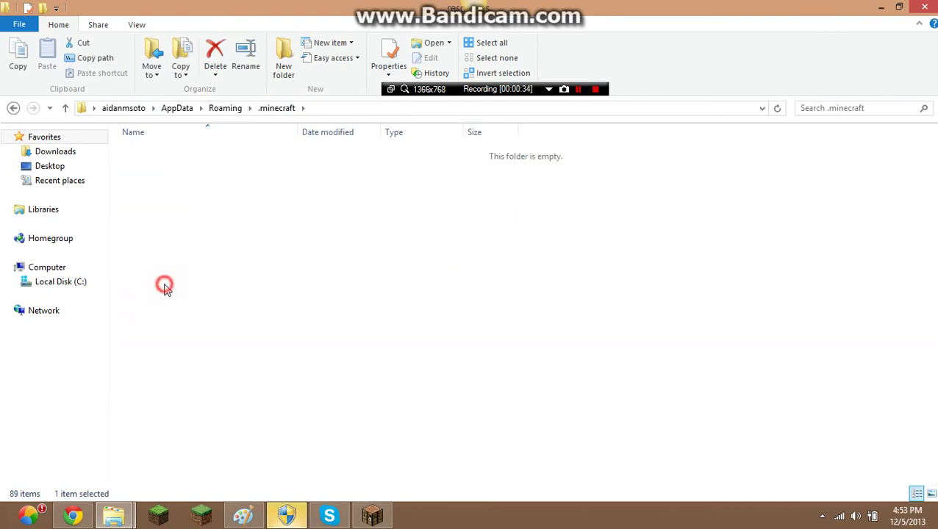
pyautogui.click(278, 110)
pyautogui.doubleClick(151, 267)
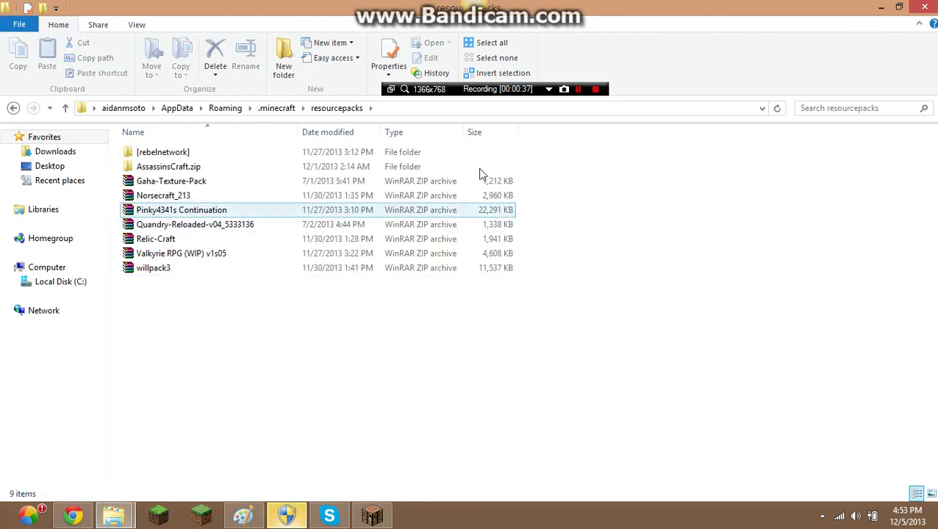
pyautogui.click(881, 6)
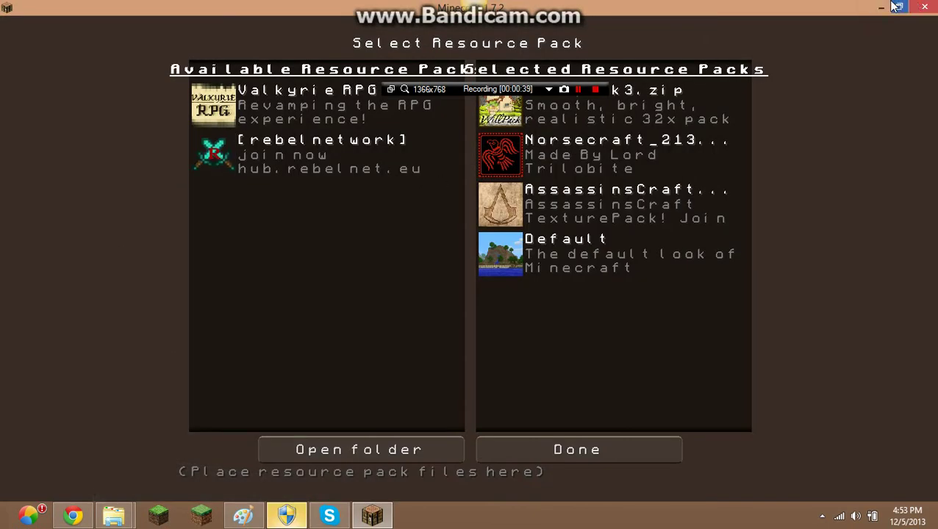
# - Switch to Chrome, search for "plaint minecraft" and open the Texture Packs section of the Planet Minecraft site
pyautogui.click(73, 515)
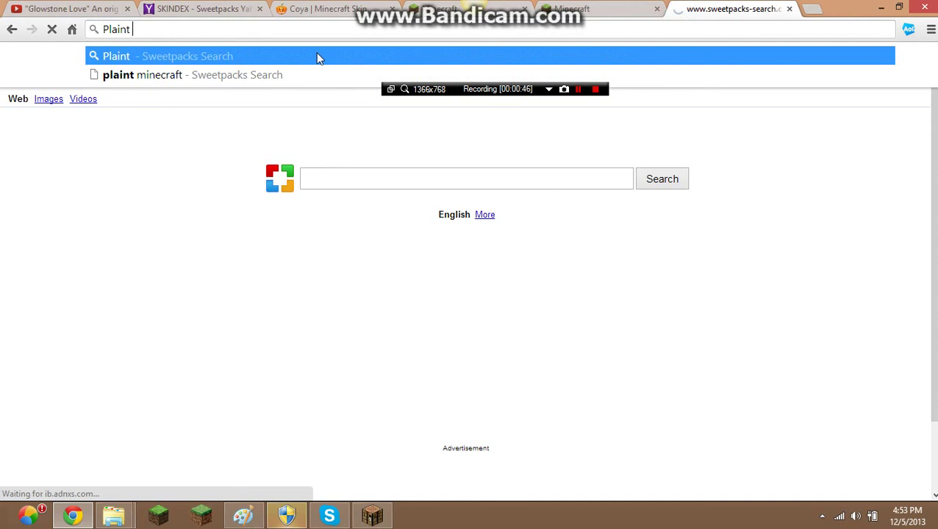
pyautogui.click(190, 74)
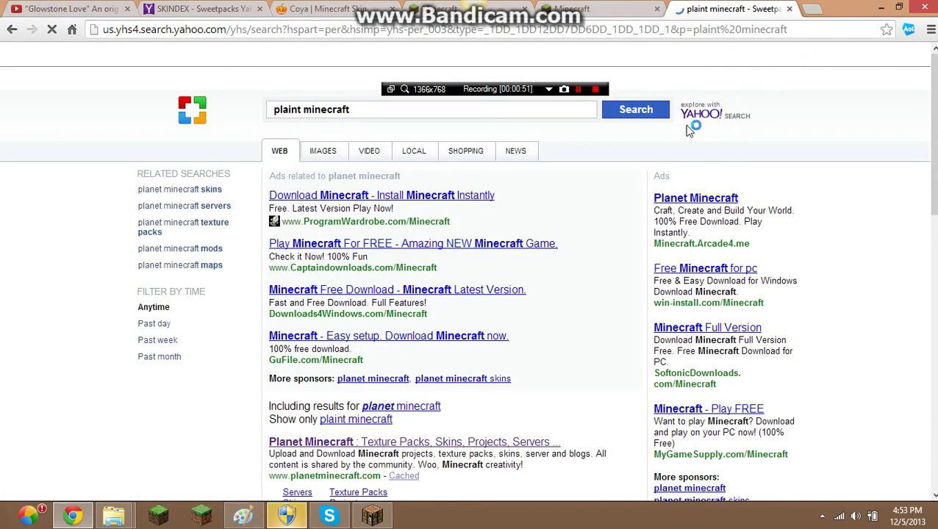
pyautogui.scroll(-5, 400, 252)
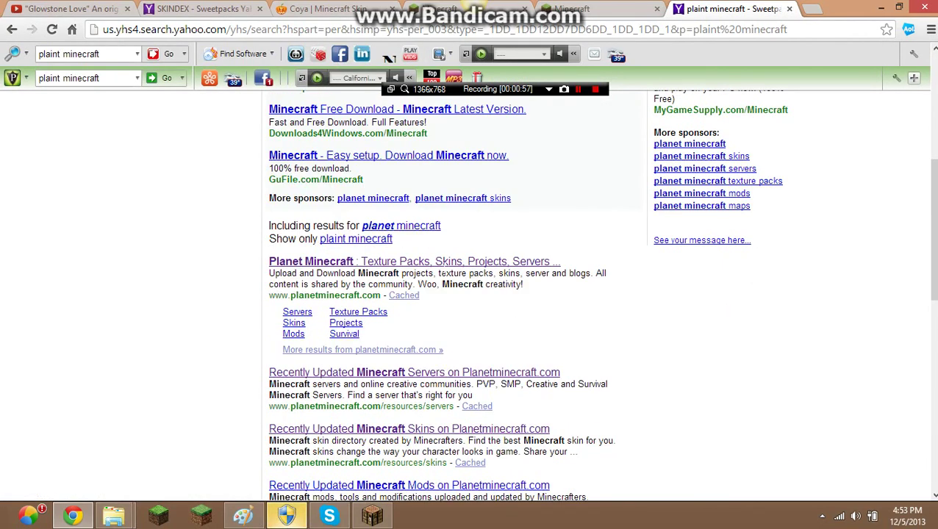
pyautogui.click(442, 262)
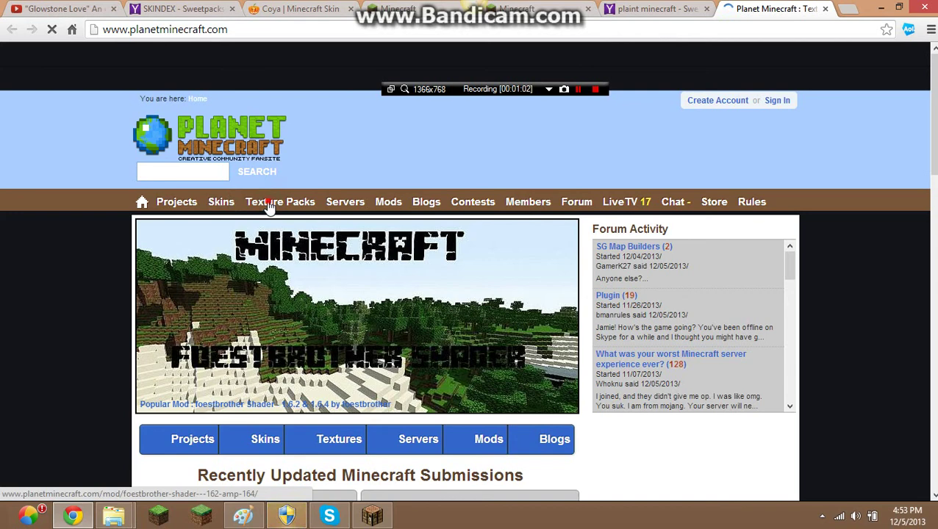
pyautogui.click(269, 205)
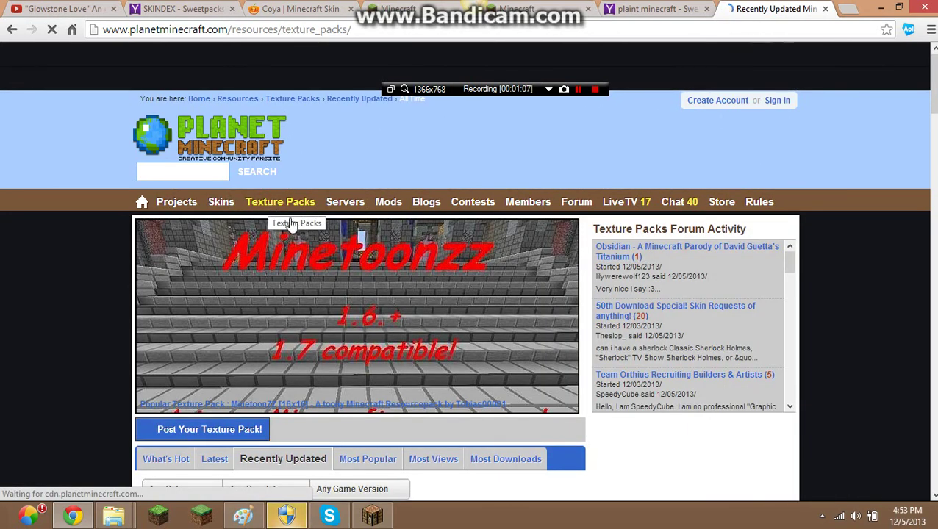
# - Browse the recently updated texture packs and open the DJM's Pack page, closing the pop-up window
pyautogui.scroll(-2, 388, 180)
pyautogui.scroll(-2, 388, 179)
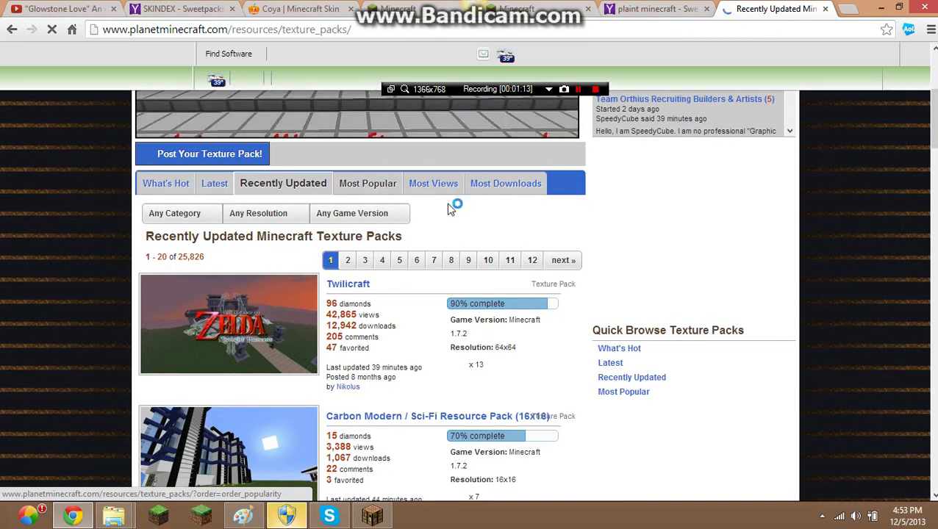
pyautogui.scroll(-4, 362, 269)
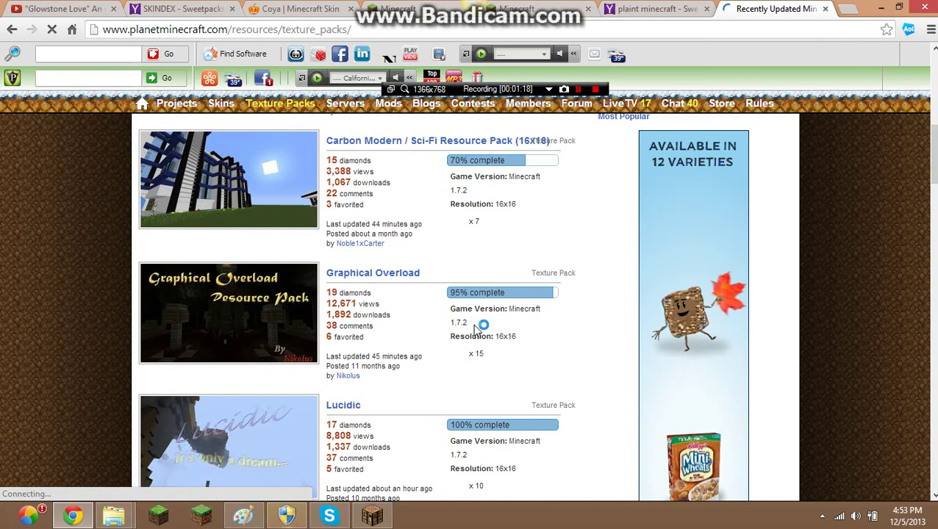
pyautogui.scroll(-3, 362, 418)
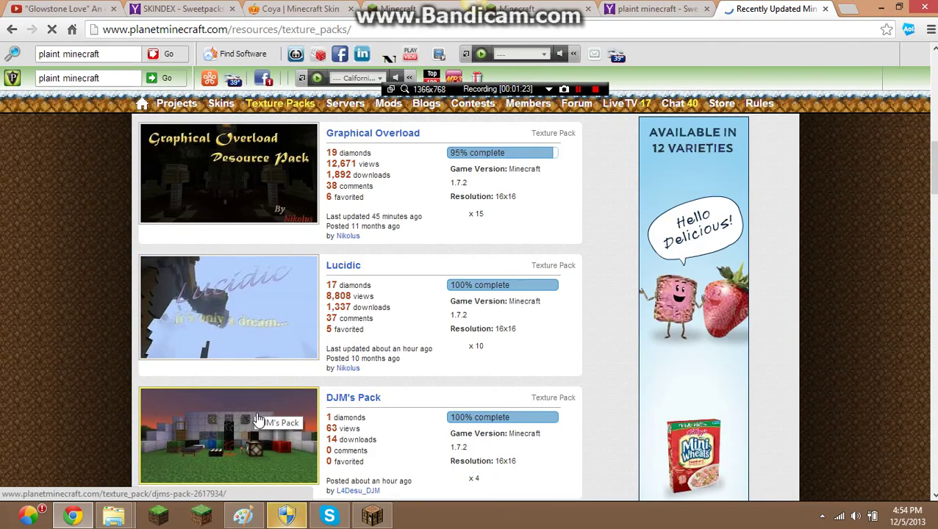
pyautogui.scroll(-1, 243, 389)
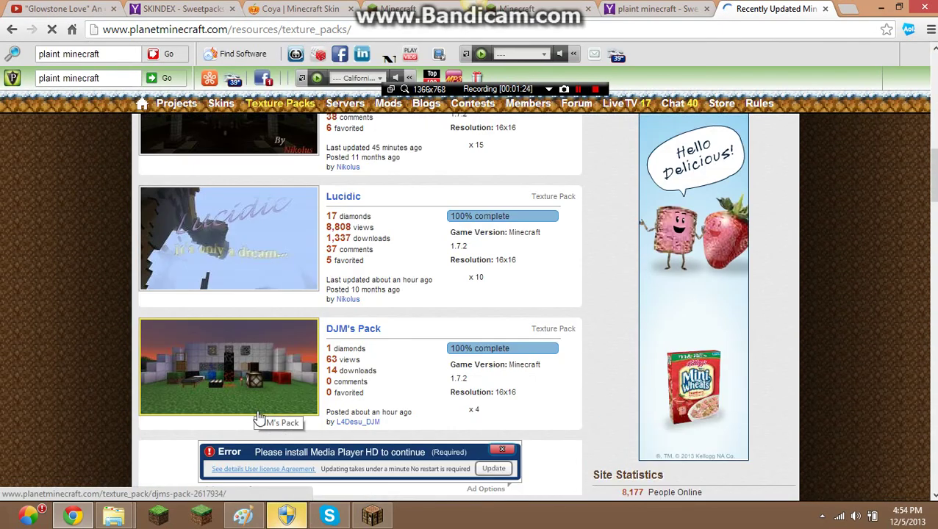
pyautogui.click(243, 349)
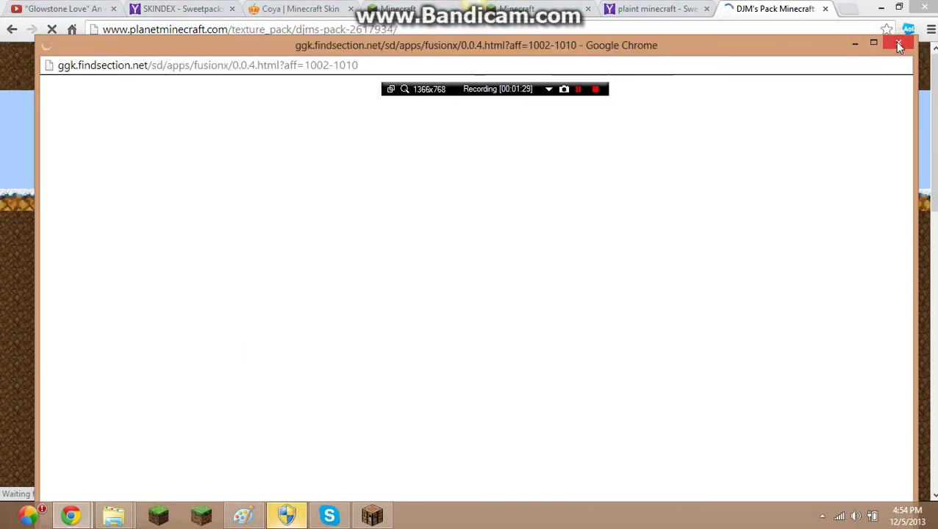
pyautogui.click(898, 46)
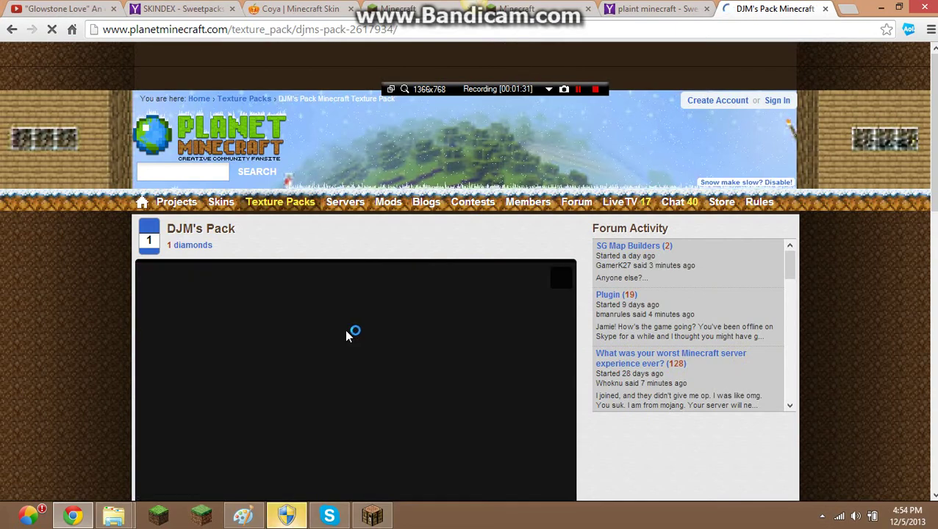
# - Try to download DJM's Pack through its download link, and close the file page that opens
pyautogui.scroll(-6, 347, 335)
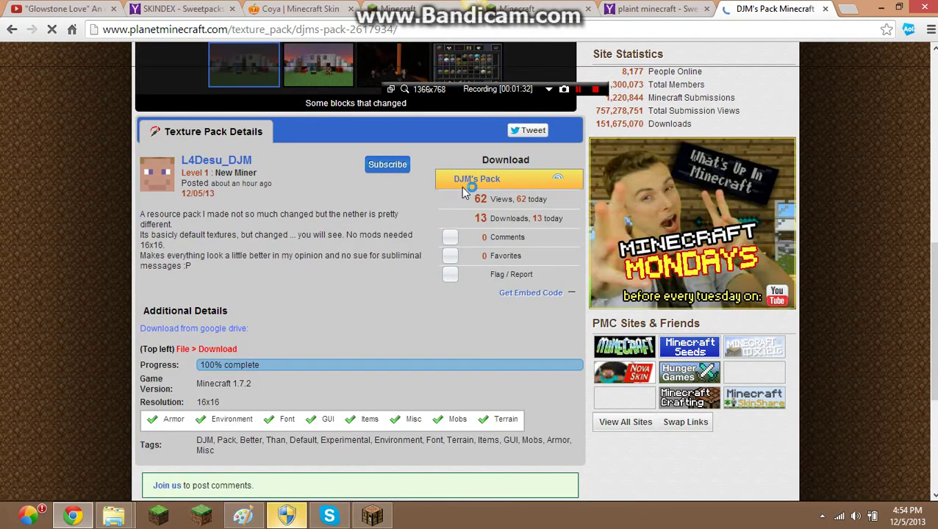
pyautogui.click(468, 187)
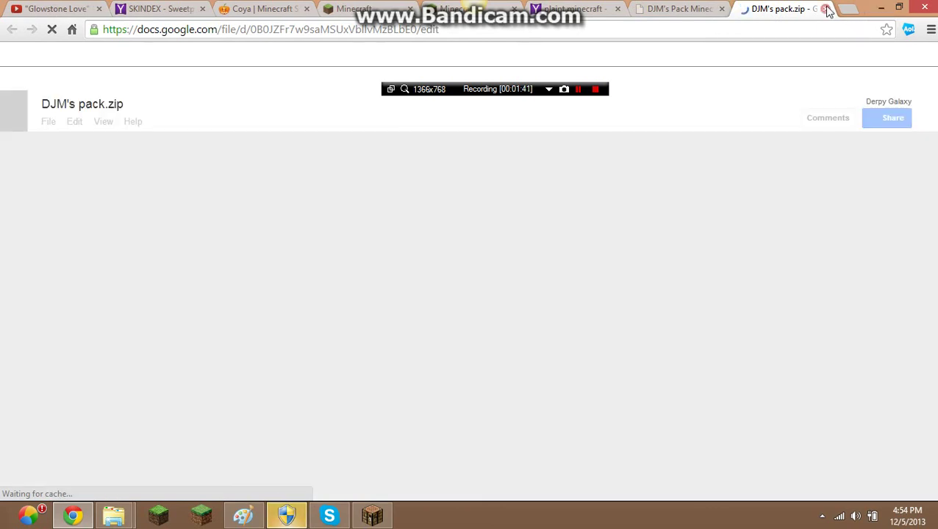
pyautogui.click(826, 9)
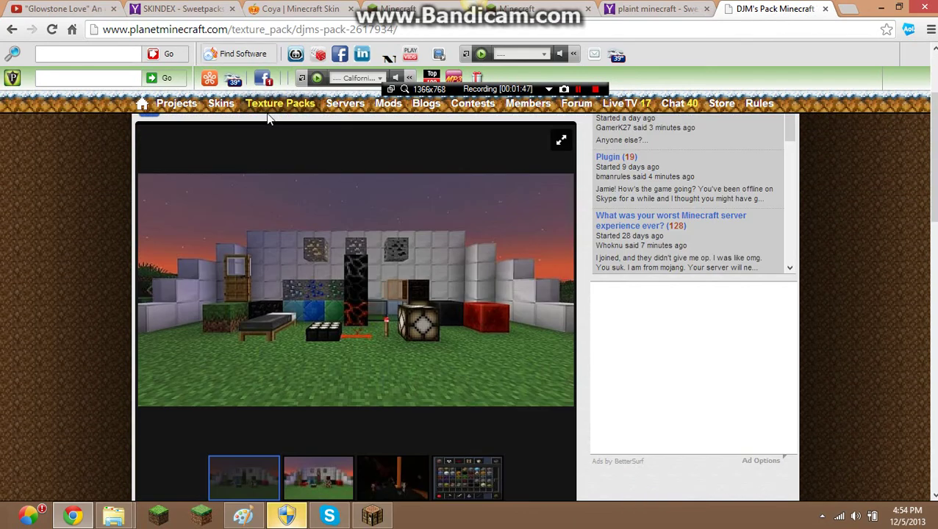
# - Return to the texture pack listing and open the Popcraft for Minecraft 1.7.2 page, closing the pop-up windows
pyautogui.click(270, 105)
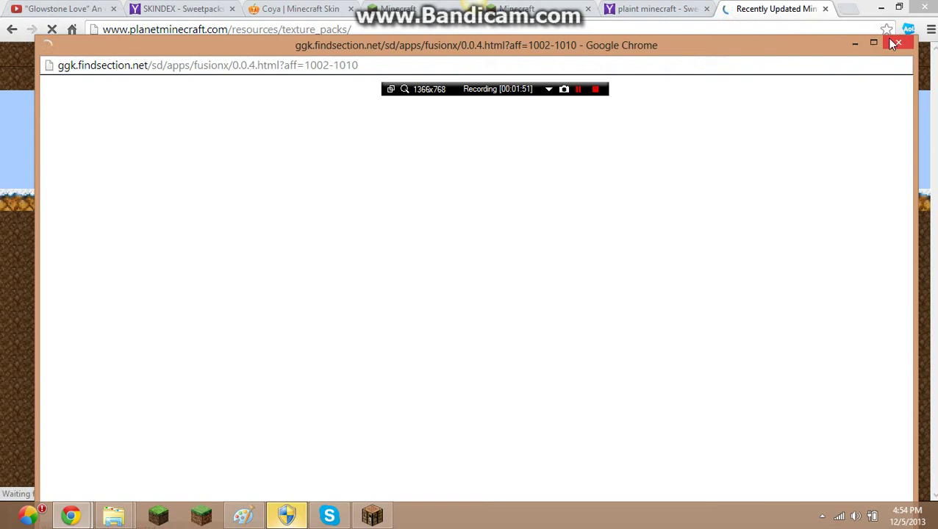
pyautogui.click(896, 43)
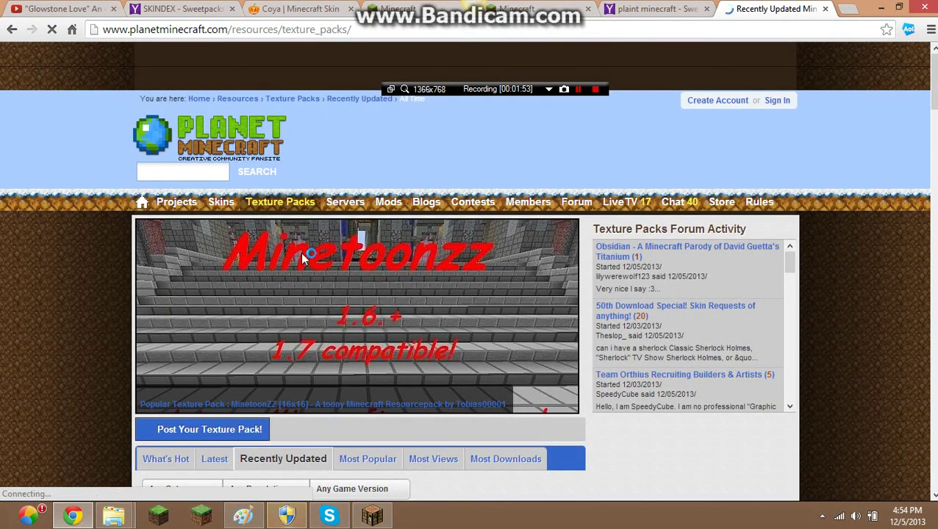
pyautogui.scroll(-14, 362, 274)
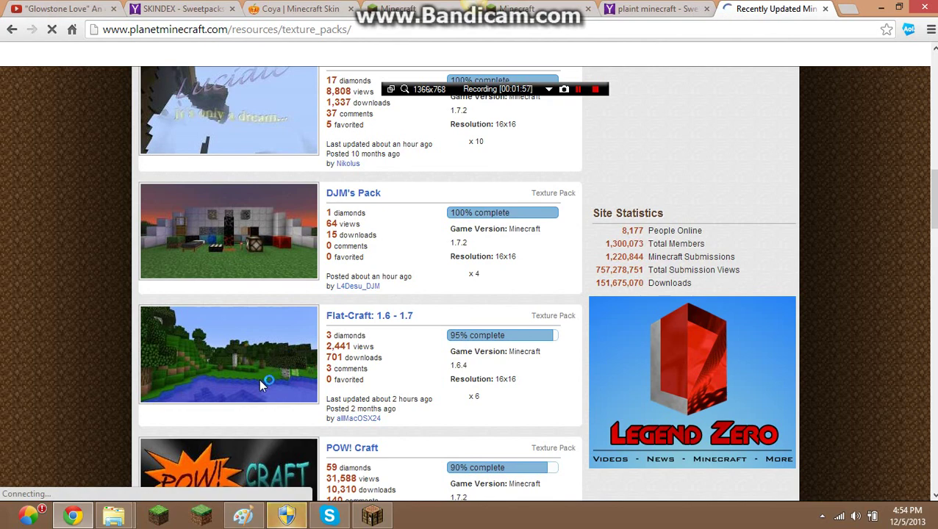
pyautogui.scroll(-2, 286, 397)
pyautogui.scroll(-3, 289, 400)
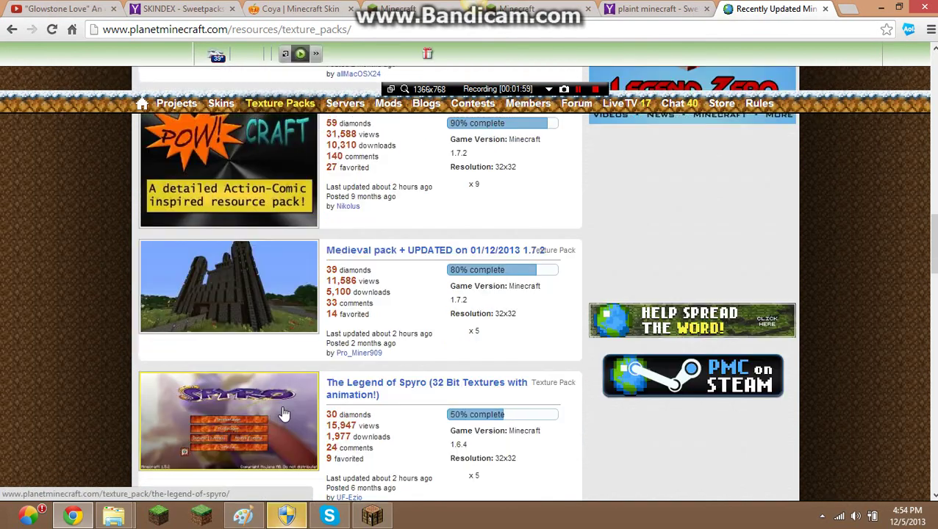
pyautogui.scroll(-7, 294, 386)
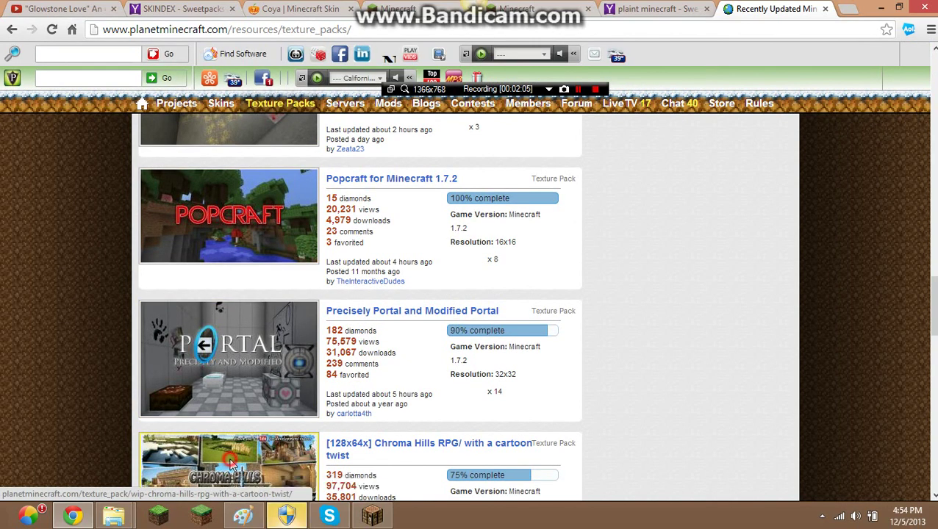
pyautogui.click(228, 458)
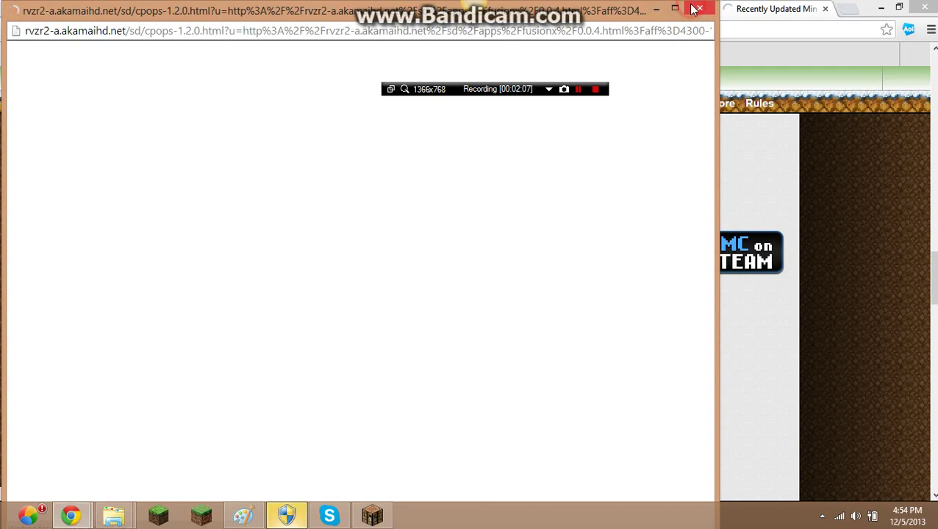
pyautogui.click(696, 8)
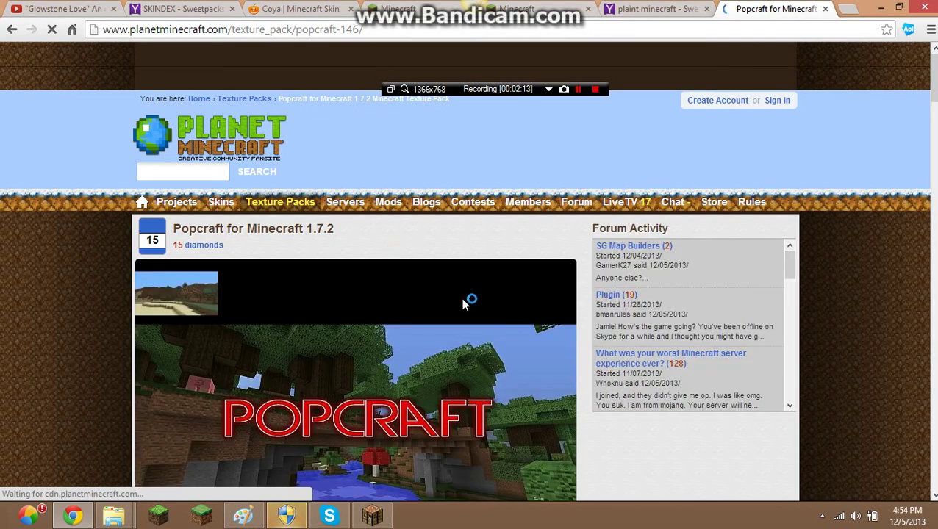
# - Download the Popcraft 1.7.2 v.1.8.3 zip through its MediaFire download page
pyautogui.scroll(-1, 329, 397)
pyautogui.scroll(-3, 433, 185)
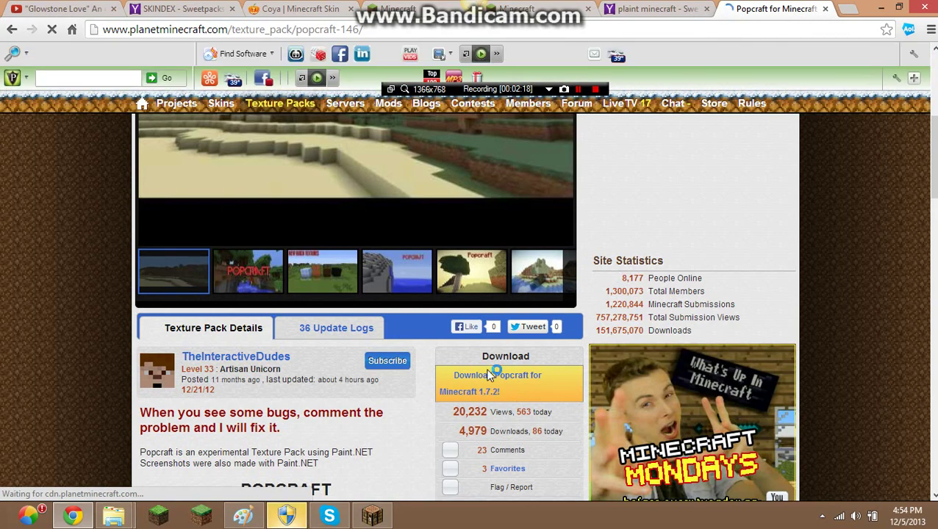
pyautogui.click(484, 389)
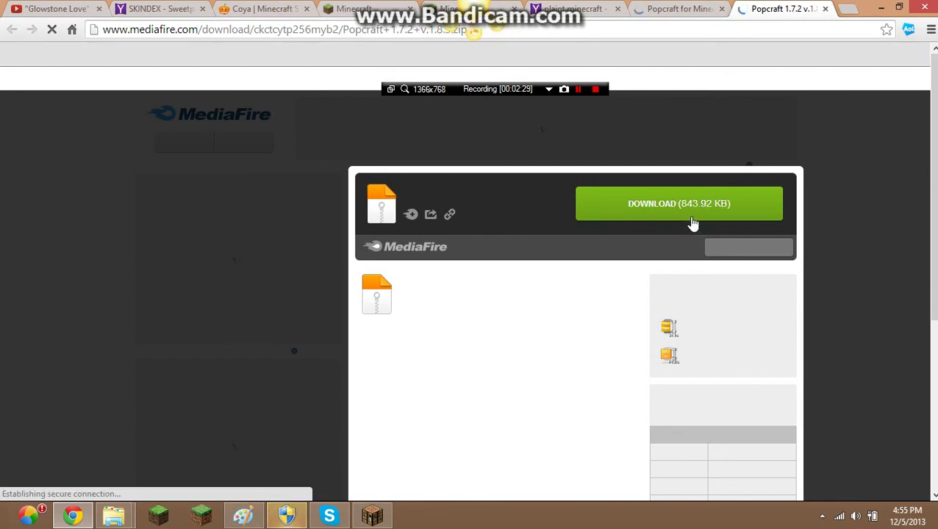
pyautogui.click(691, 213)
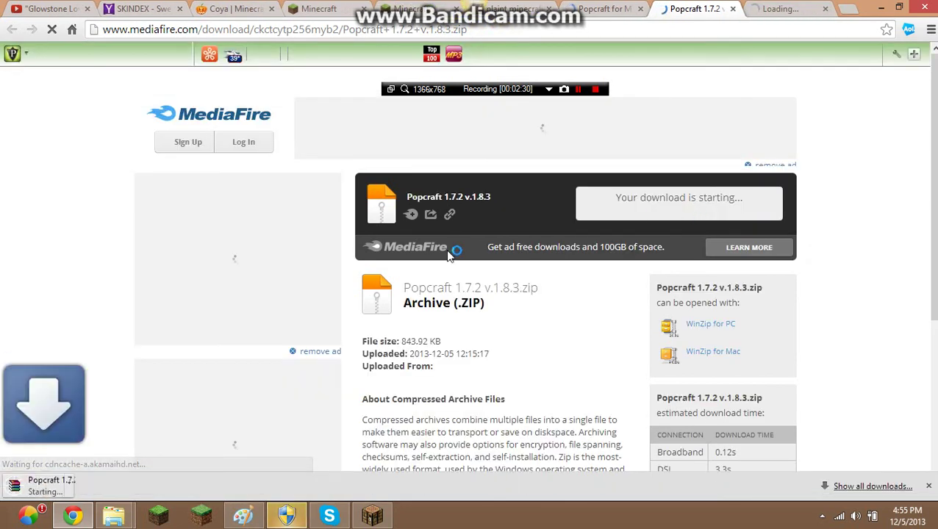
# - Show the downloaded Popcraft zip in its folder and open it in WinRAR, dismissing the license reminder
pyautogui.click(136, 486)
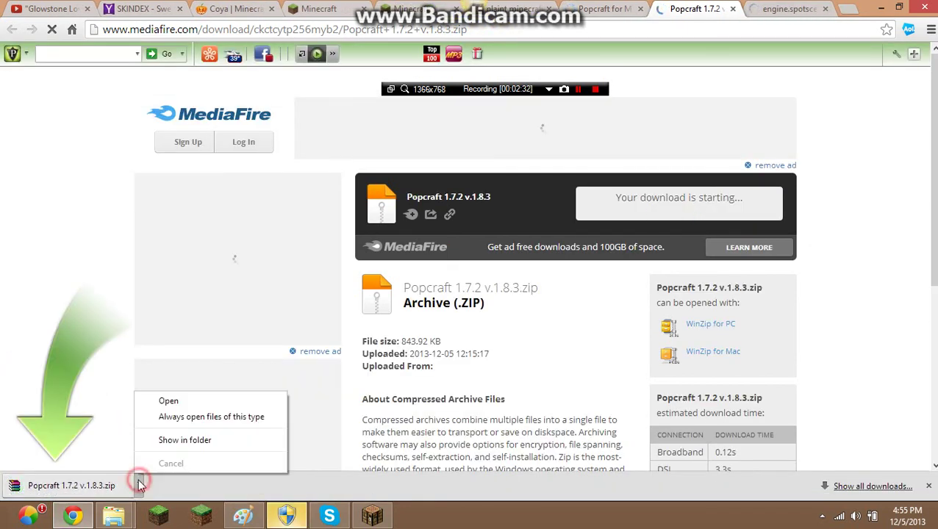
pyautogui.click(159, 439)
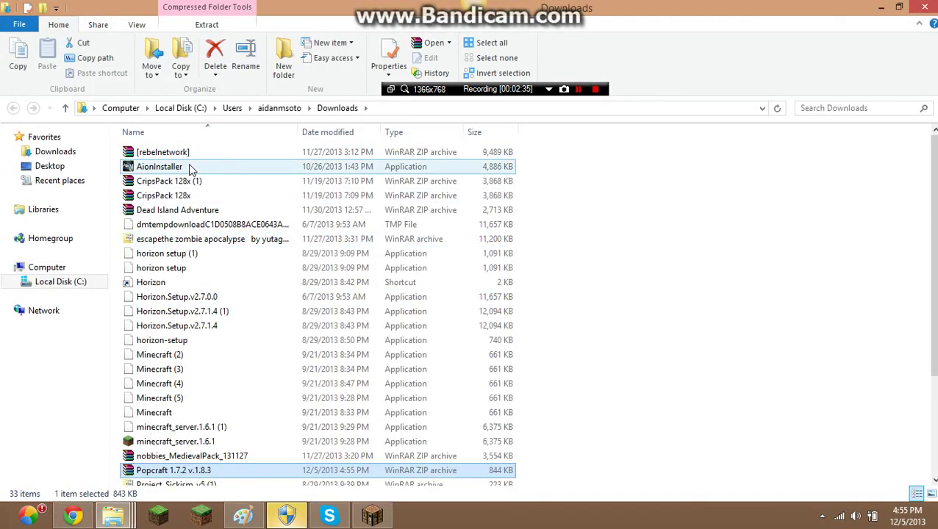
pyautogui.doubleClick(131, 471)
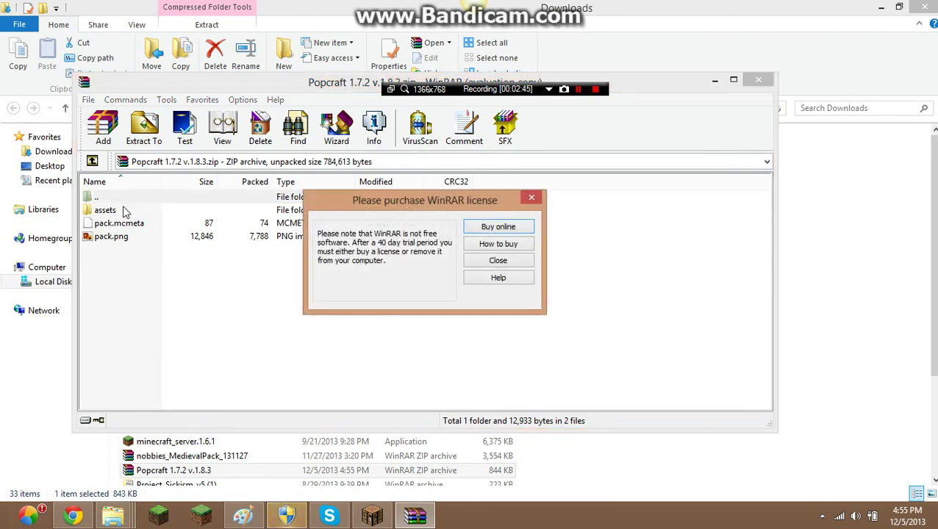
pyautogui.click(530, 199)
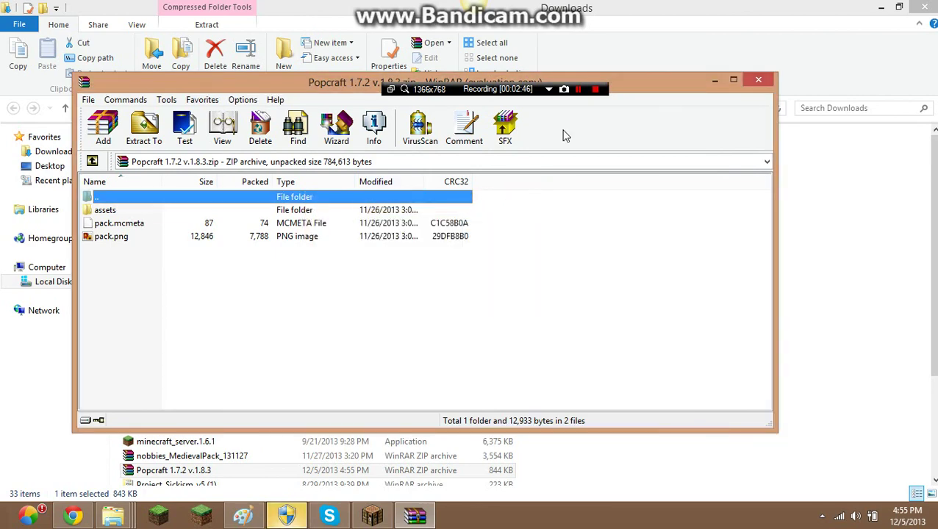
# - Close the archive window and copy the Popcraft 1.7.2 v.1.8.3 zip from Downloads into the .minecraft resourcepacks folder
pyautogui.click(755, 81)
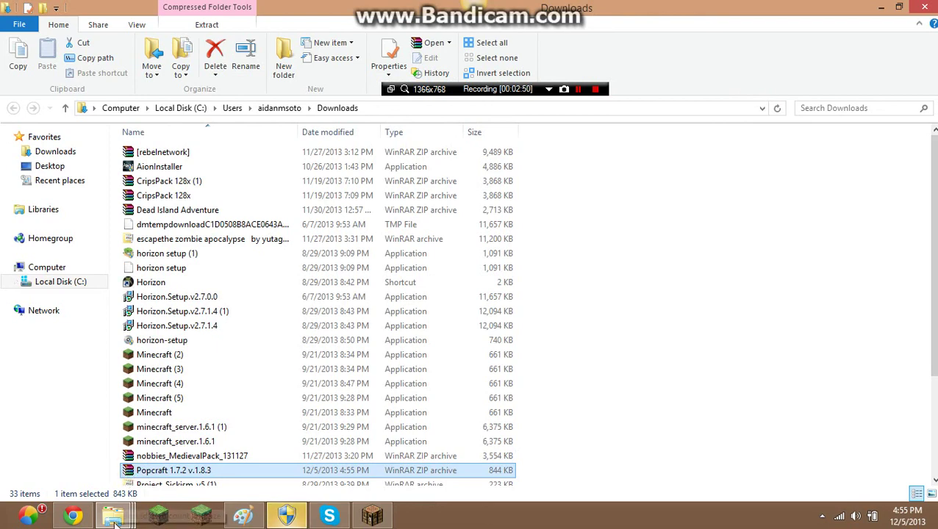
pyautogui.rightClick(128, 468)
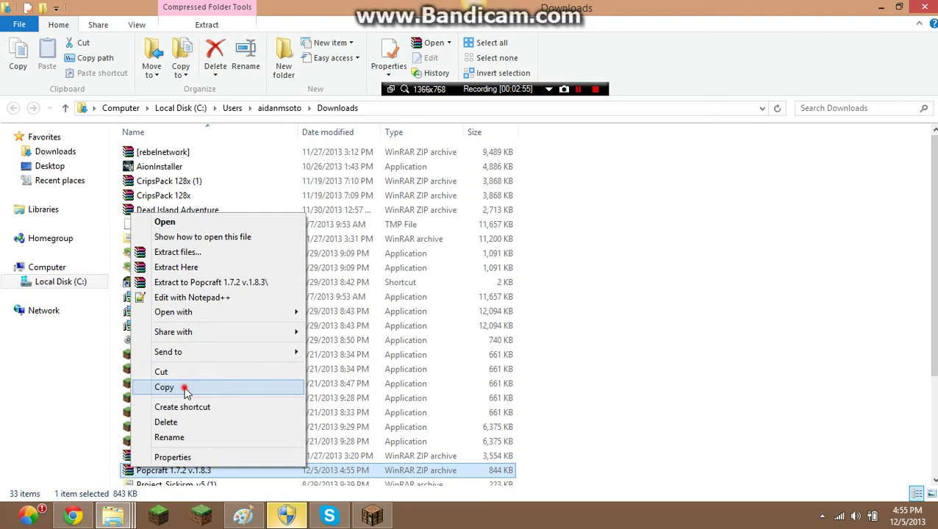
pyautogui.click(182, 387)
pyautogui.click(112, 518)
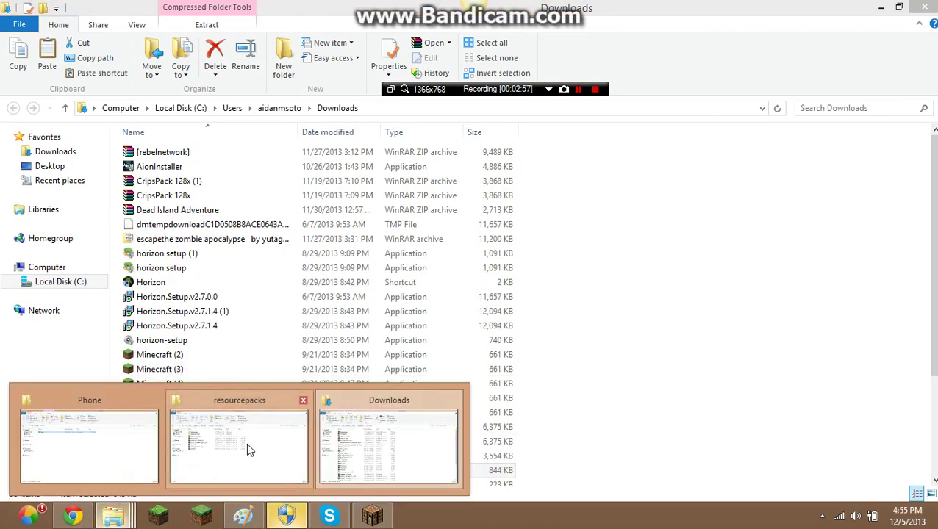
pyautogui.click(274, 445)
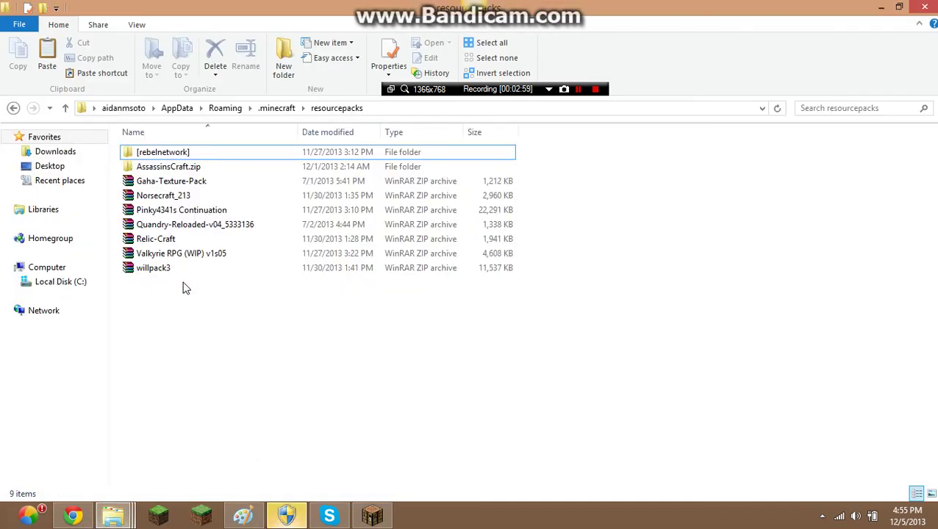
pyautogui.hotkey('ctrl', 'v')
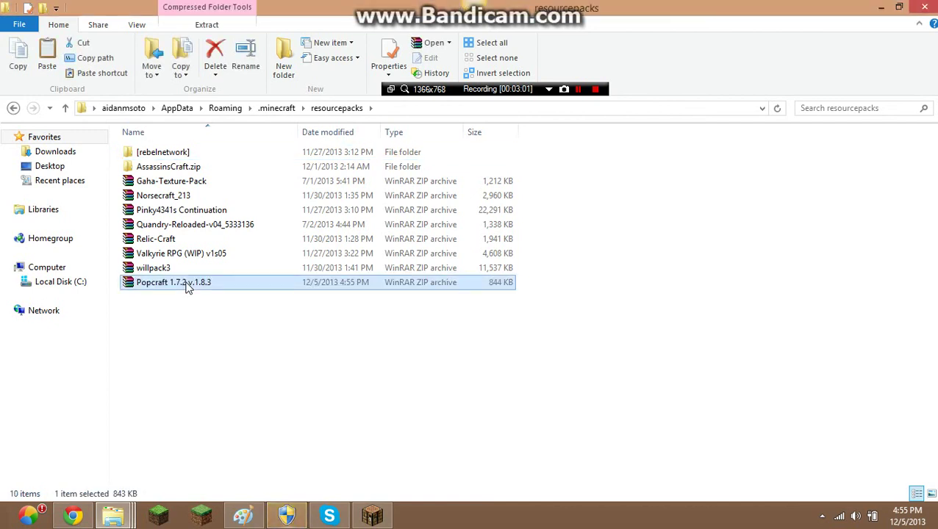
pyautogui.click(258, 388)
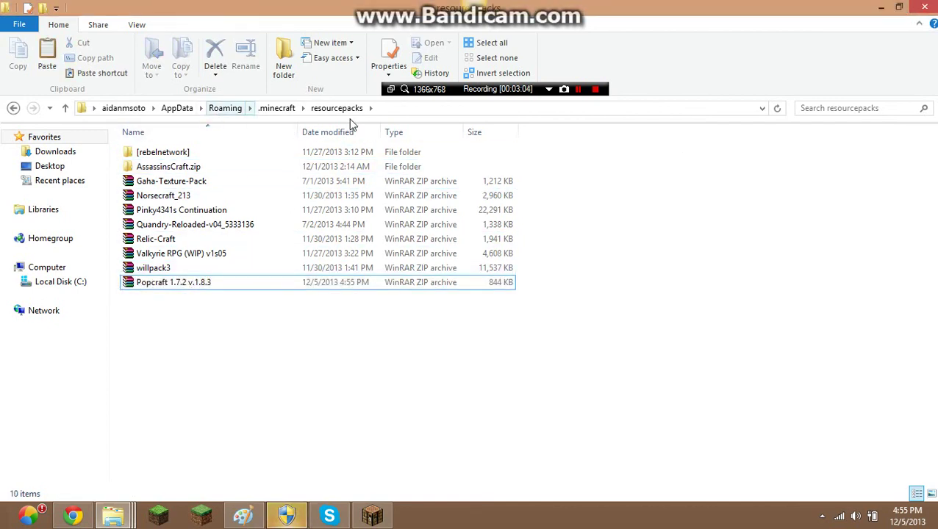
# - Minimize the open windows to switch to Minecraft, and reopen the Resource Packs selection screen to reload its list
pyautogui.click(884, 6)
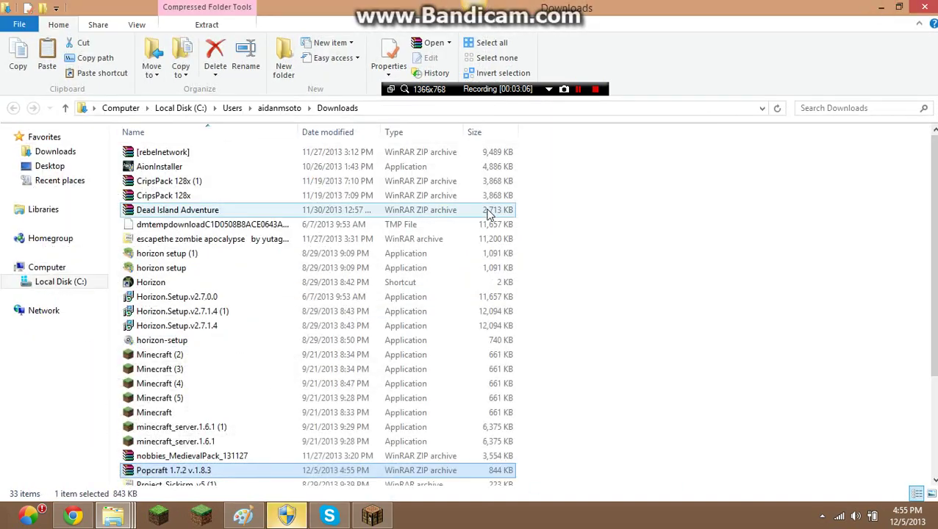
pyautogui.click(884, 6)
pyautogui.click(881, 8)
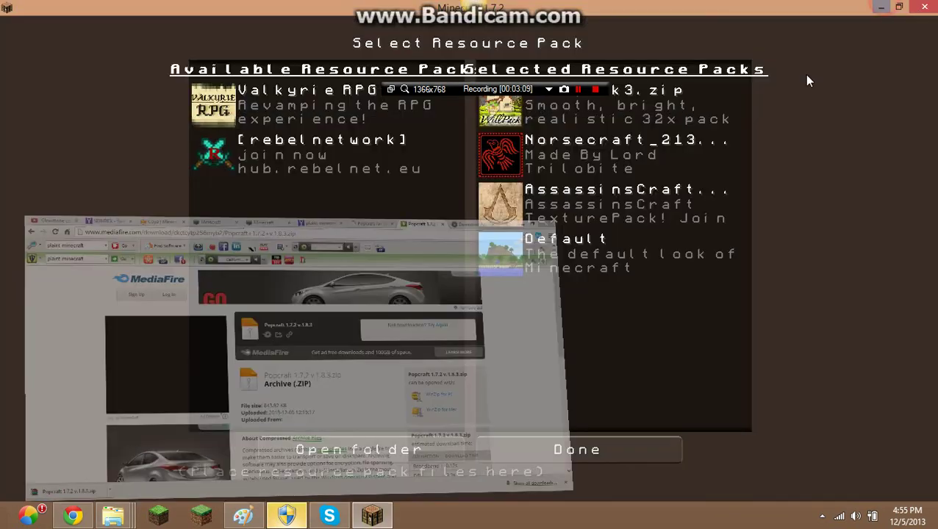
pyautogui.click(572, 424)
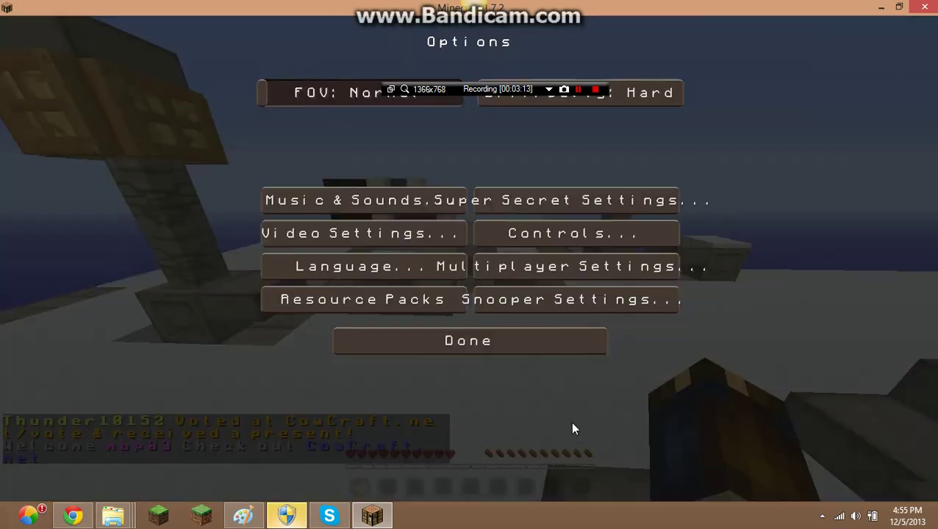
pyautogui.click(424, 309)
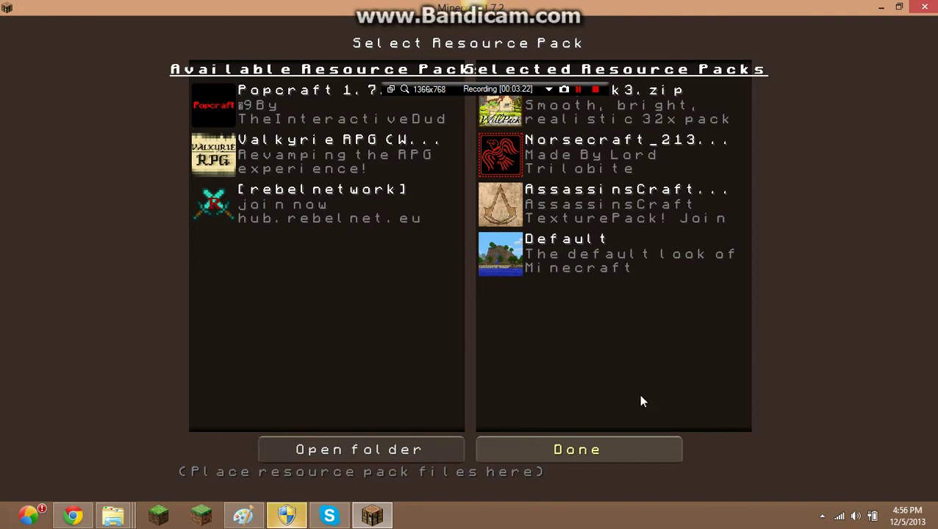
# - Leave the resource pack and options screens, return to the game, and briefly view the inventory
pyautogui.click(632, 450)
pyautogui.click(401, 339)
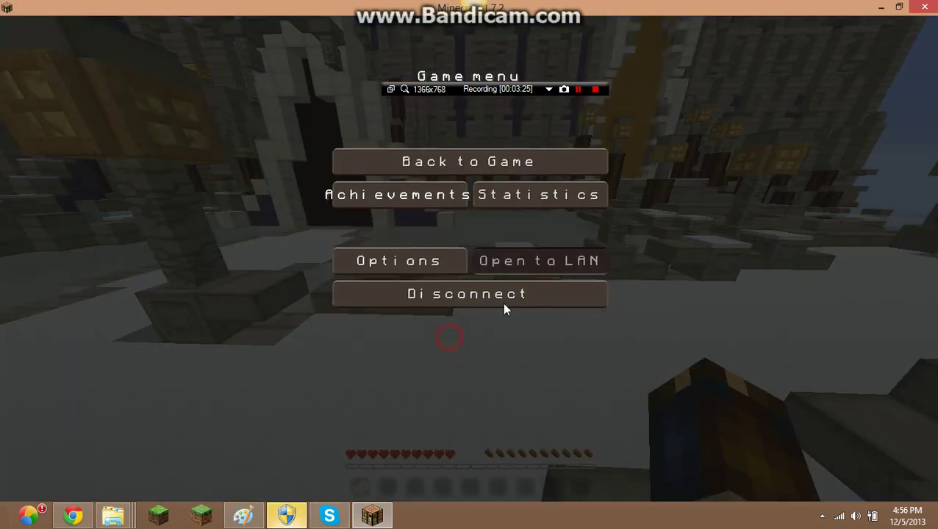
pyautogui.click(542, 168)
pyautogui.press('e')
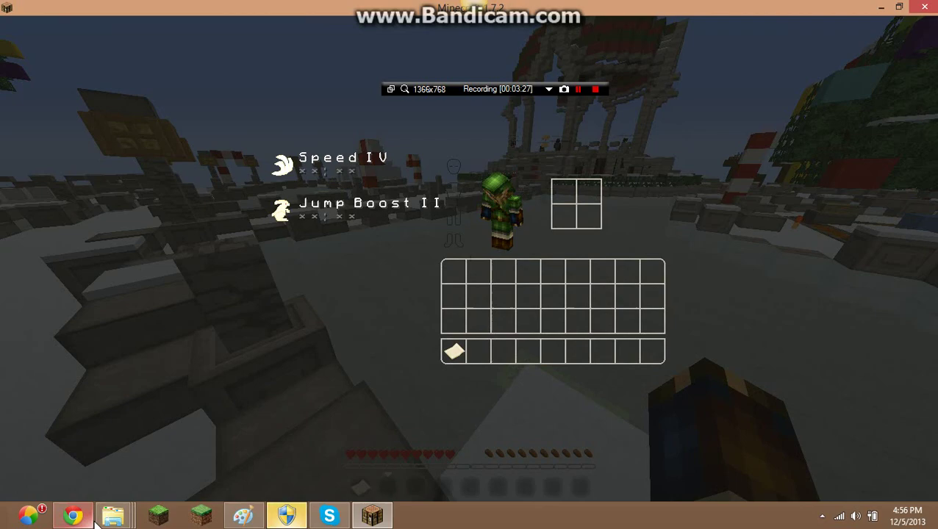
pyautogui.press('e')
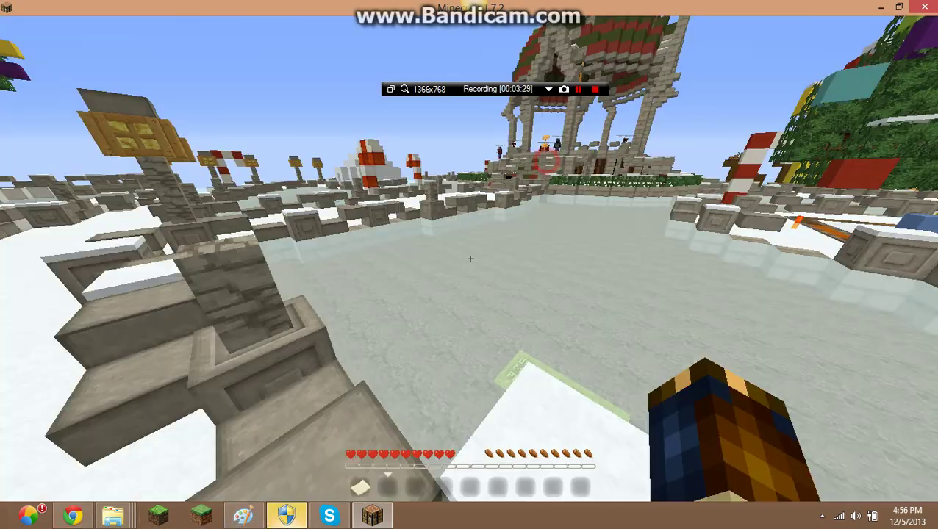